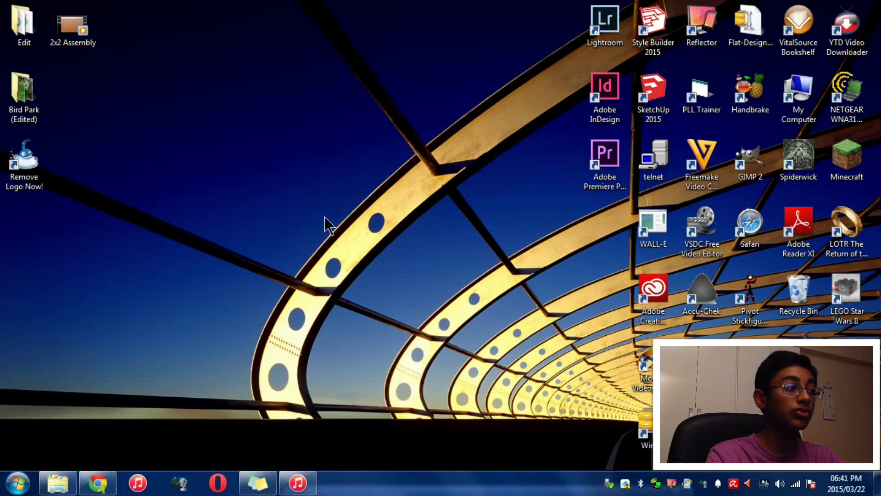
- Close the existing Explorer window and open a new one showing Libraries, maximized to full screen
right_click(69, 485)
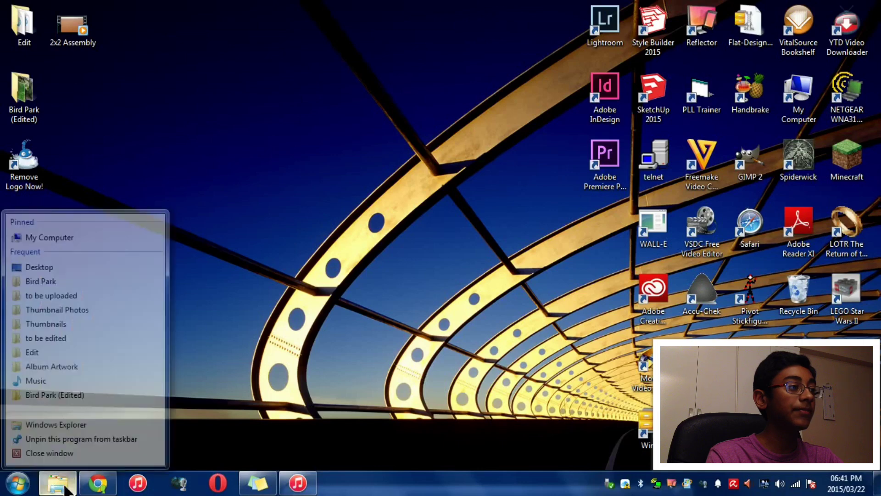
click(72, 448)
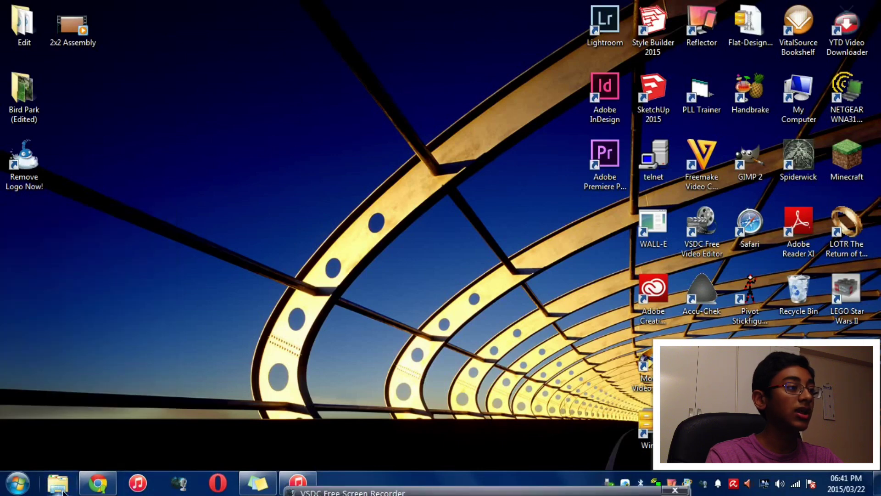
click(58, 487)
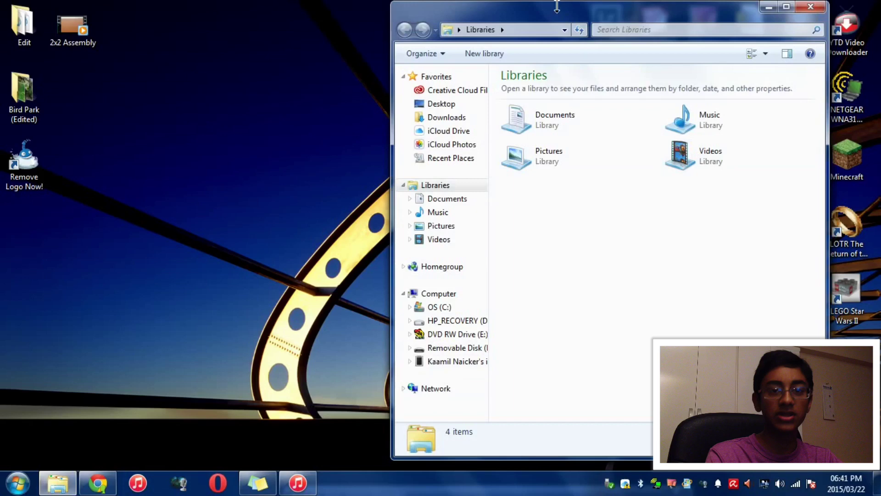
double_click(538, 7)
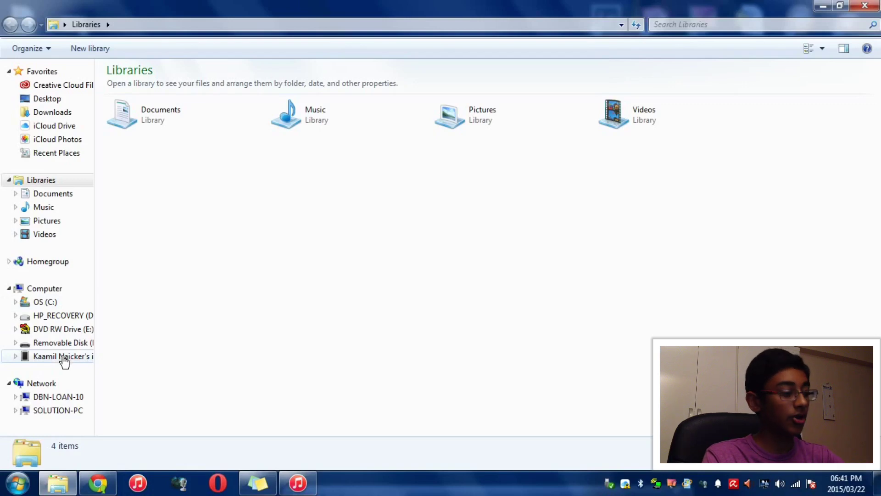
- Browse the iPad's Internal Storage, then DCIM, into the 910OCJFE photo folder
click(64, 361)
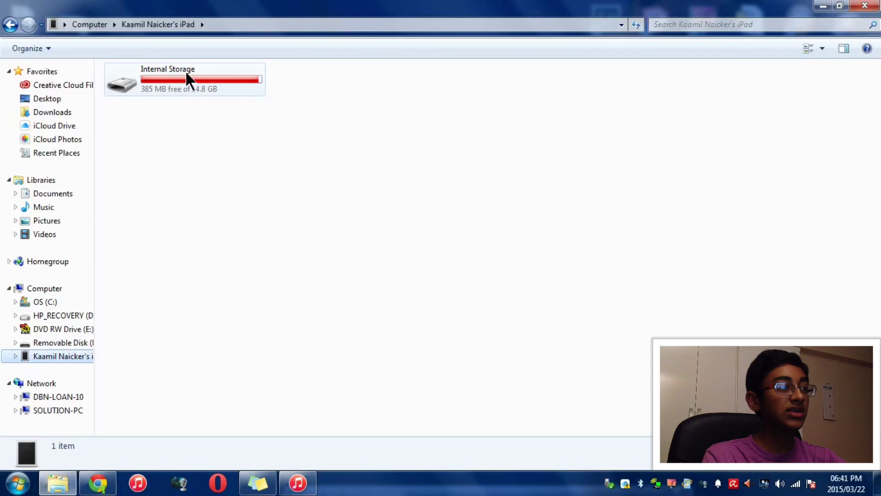
double_click(185, 71)
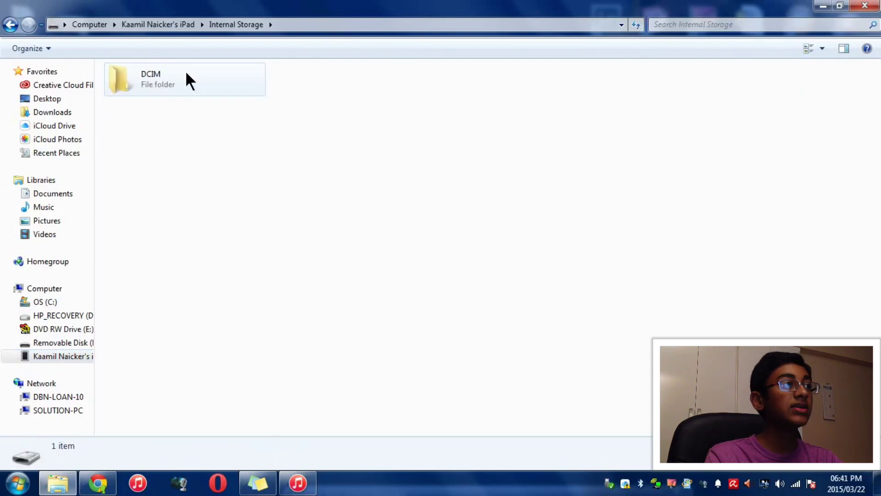
double_click(193, 75)
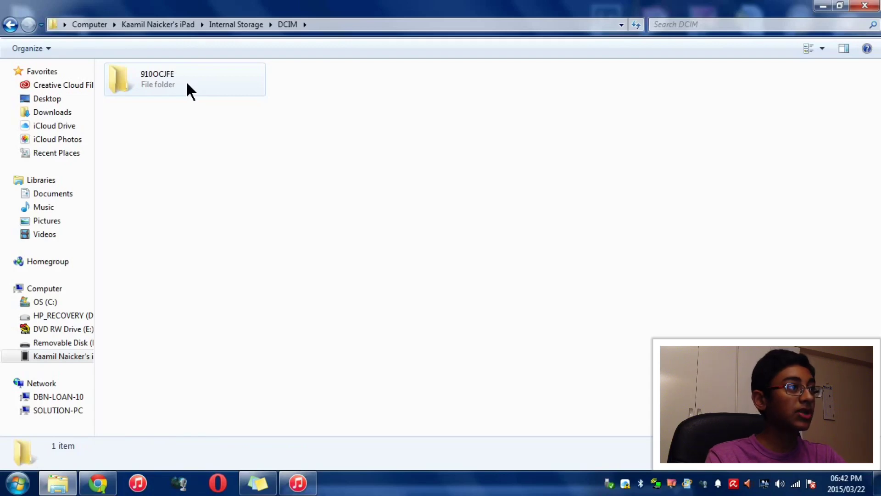
double_click(186, 81)
- Scroll the 910OCJFE listing and drag-select all its photos
scroll(186, 81, down, 1)
scroll(186, 81, down, 6)
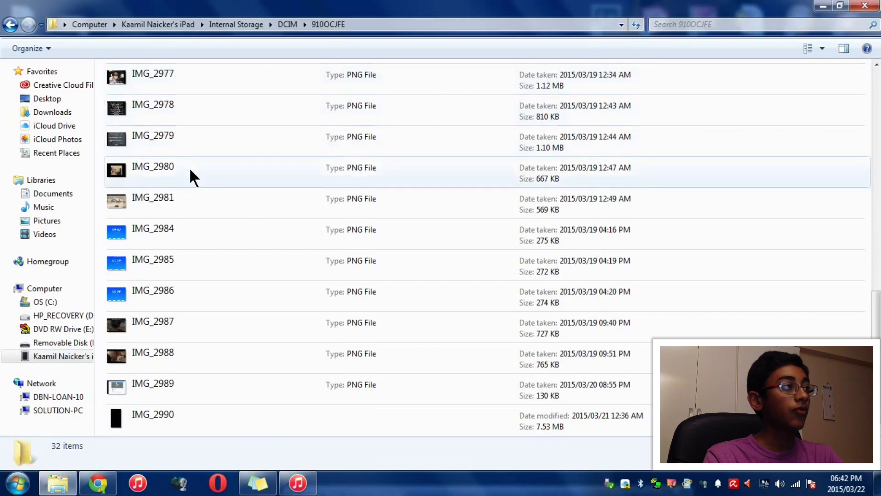
scroll(197, 234, up, 7)
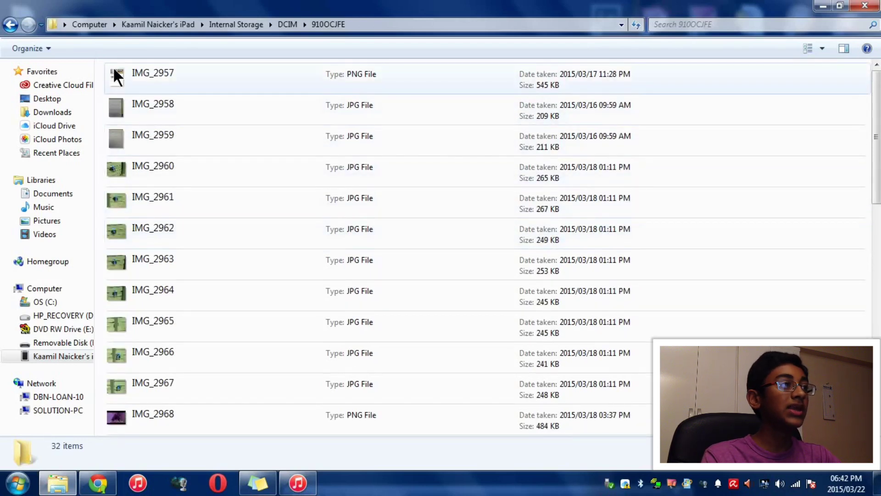
drag(102, 72, 264, 47)
drag(118, 77, 335, 473)
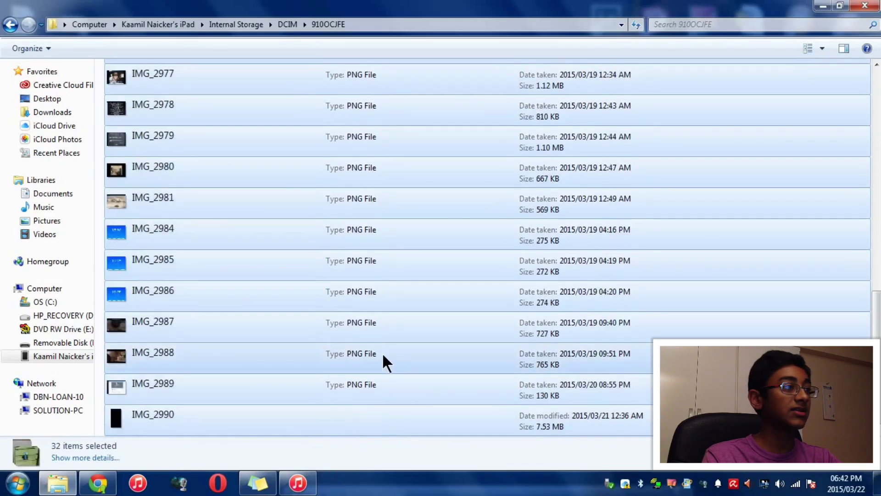
- Narrow the selection to IMG_2984 through IMG_2986 and snap the window to the right half
click(99, 246)
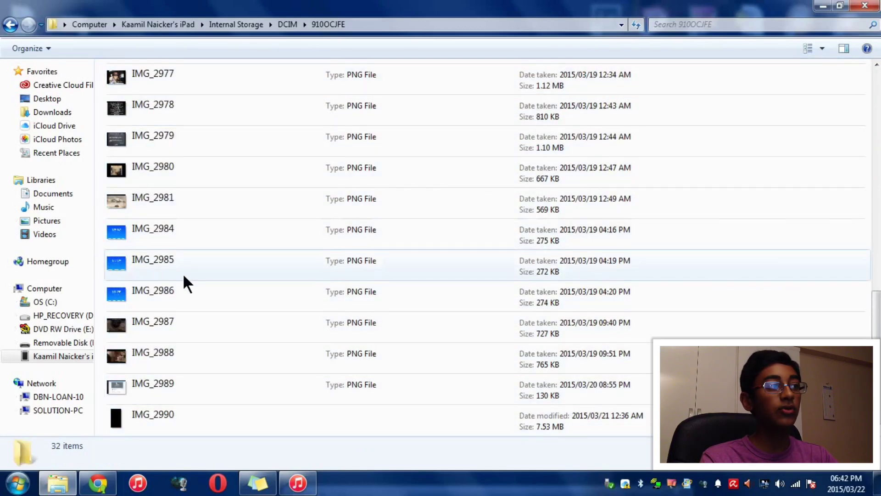
click(133, 226)
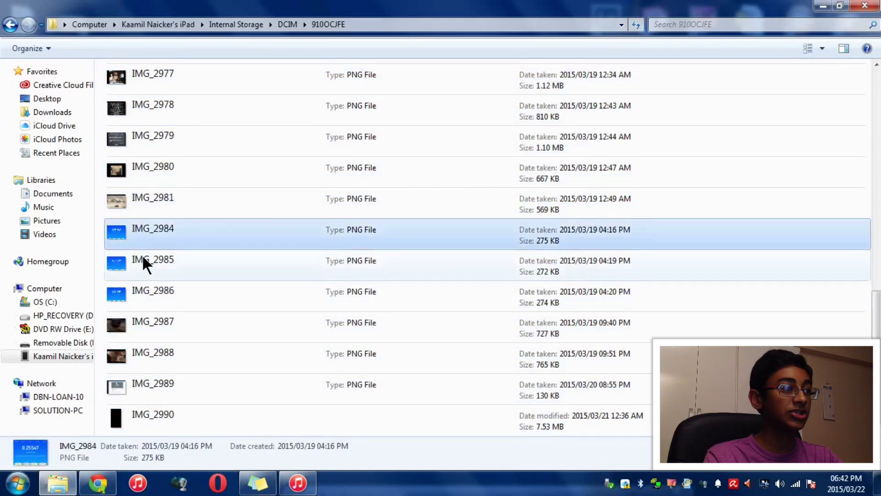
click(153, 287)
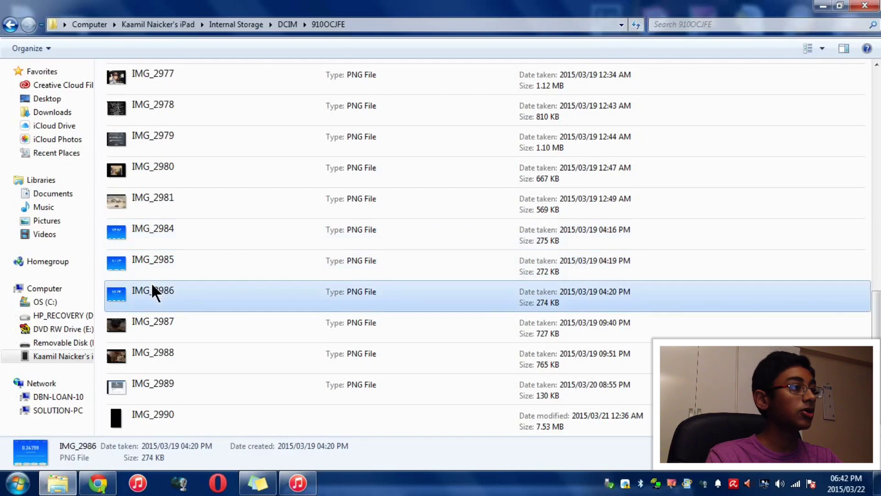
drag(98, 224, 183, 304)
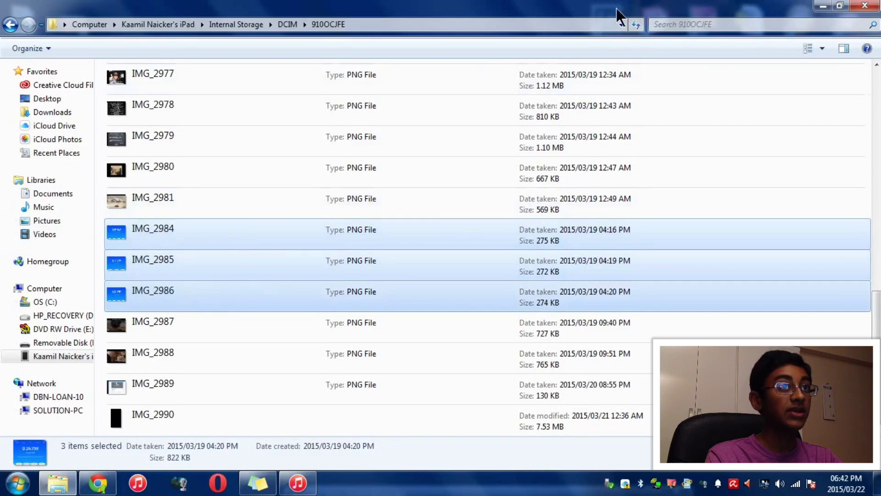
drag(820, 8, 880, 14)
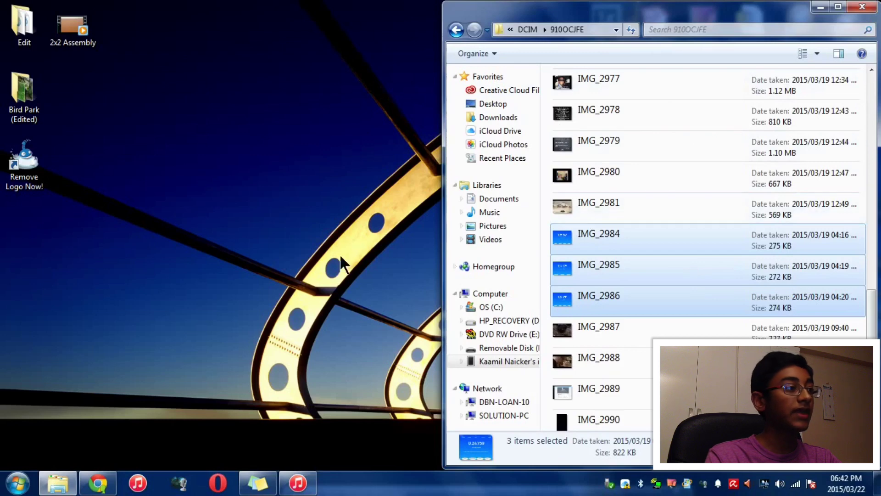
right_click(58, 484)
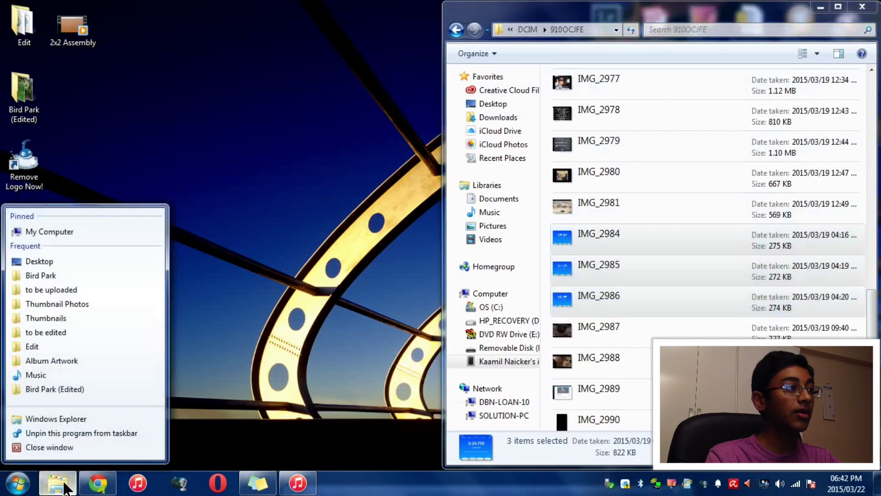
click(60, 229)
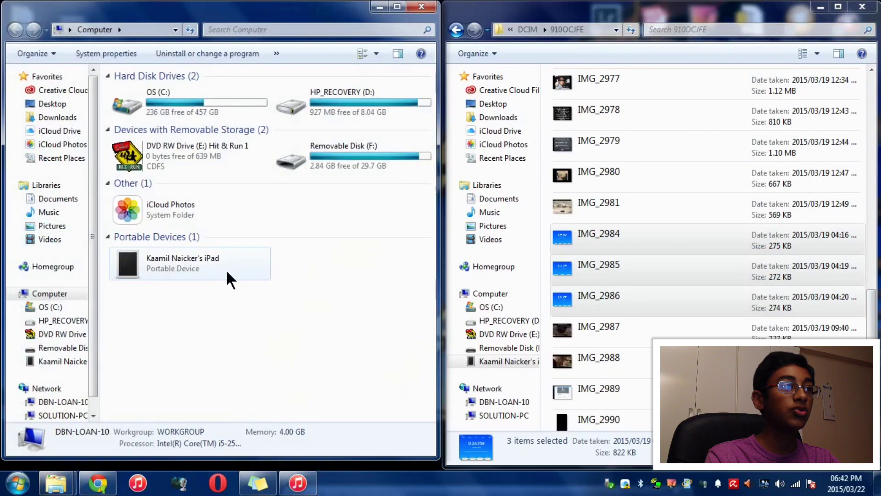
double_click(346, 157)
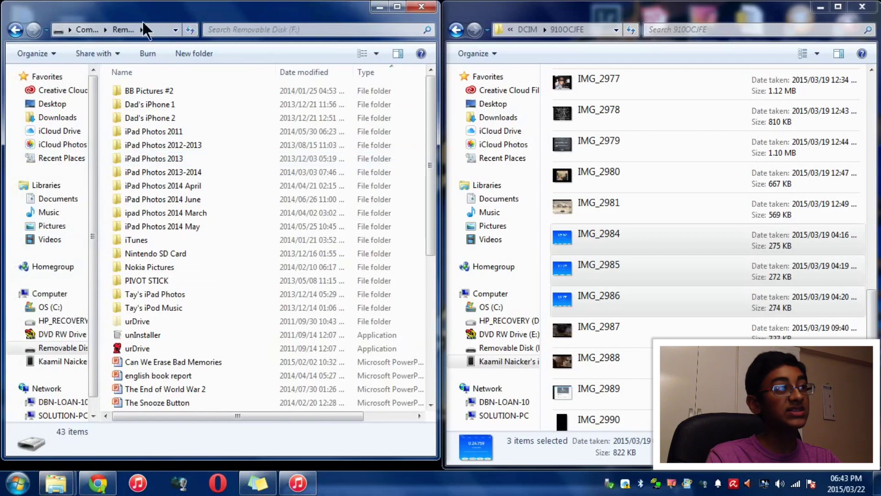
scroll(175, 133, down, 6)
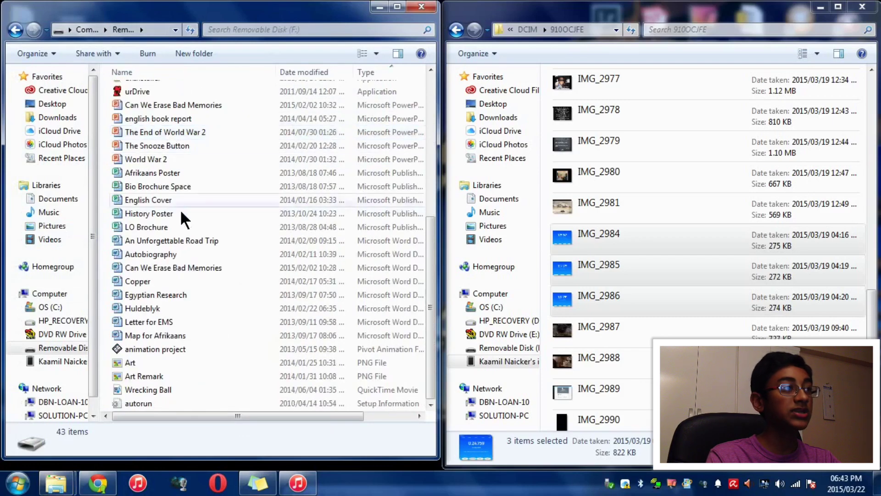
scroll(181, 215, up, 6)
scroll(183, 221, down, 6)
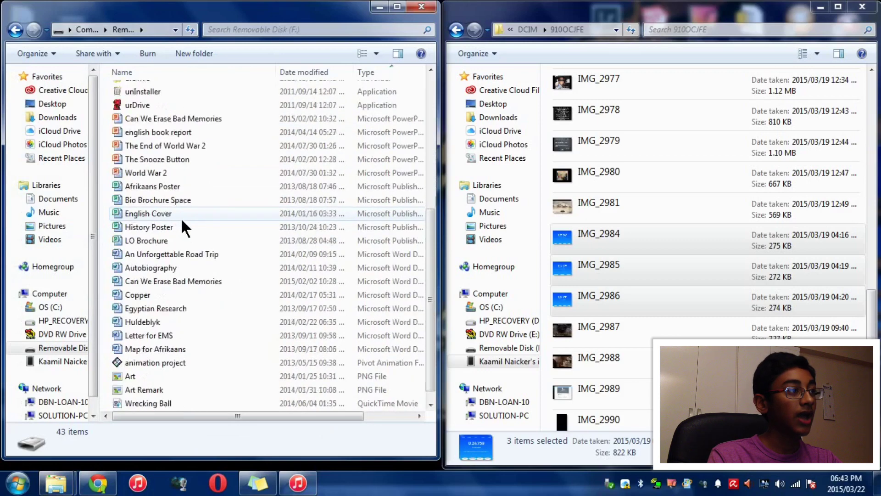
scroll(181, 217, up, 6)
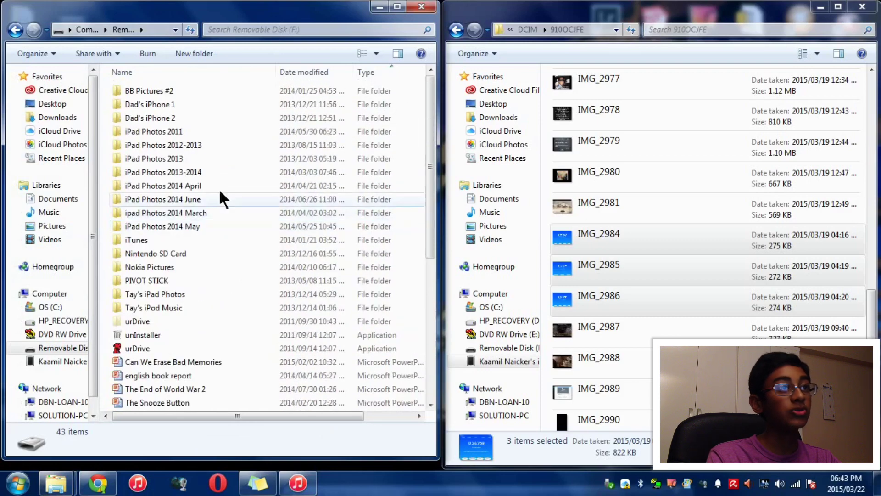
- Drag IMG_2984–IMG_2986 onto Removable Disk (F:) to copy them, then maximize the drive window
click(508, 11)
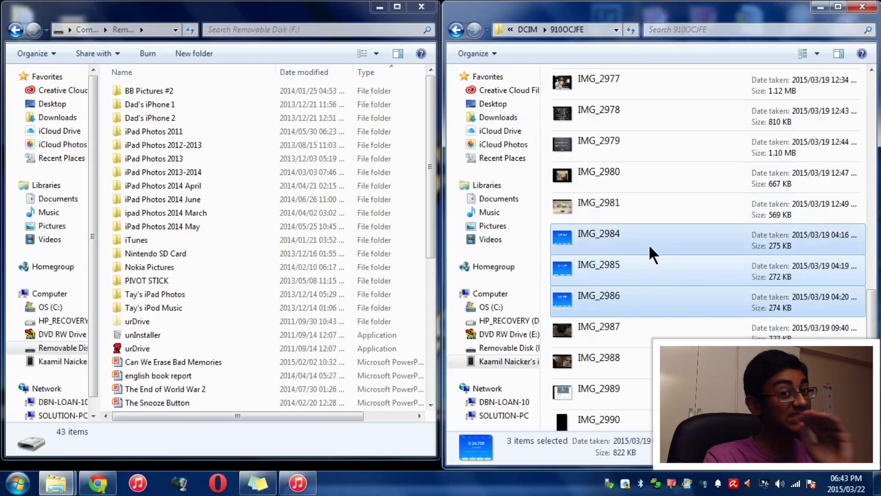
drag(648, 244, 372, 293)
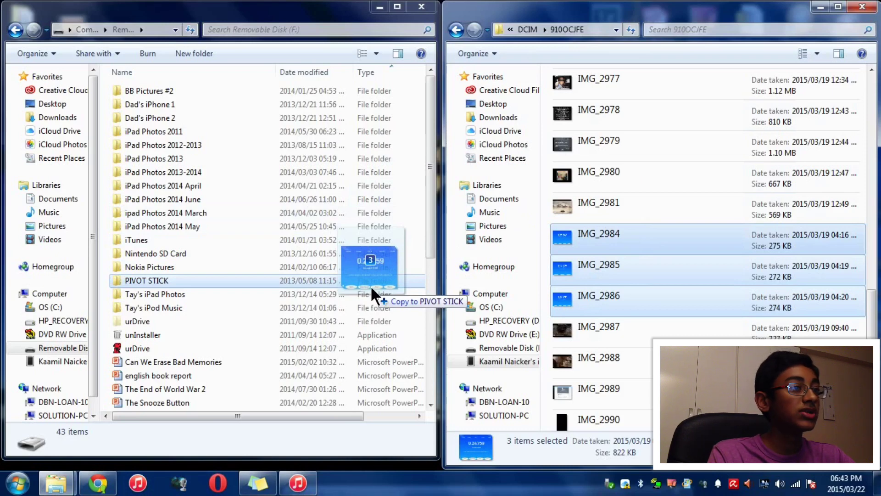
drag(370, 285, 397, 275)
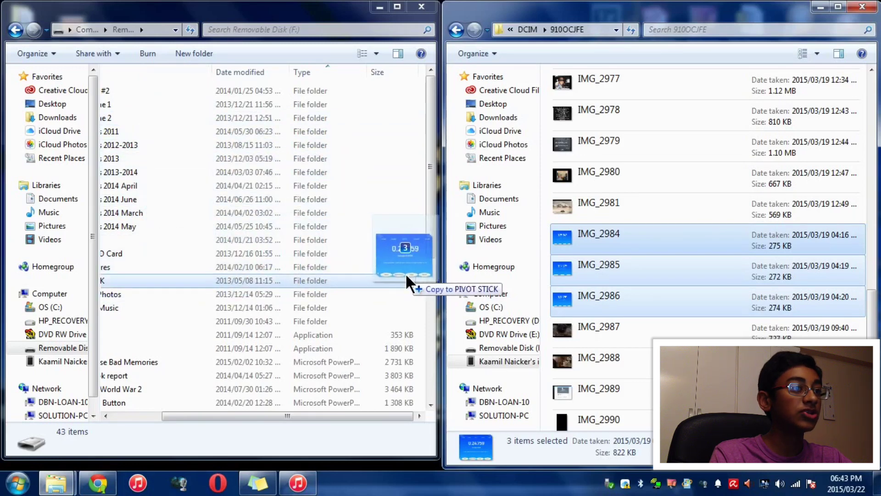
drag(407, 276, 420, 280)
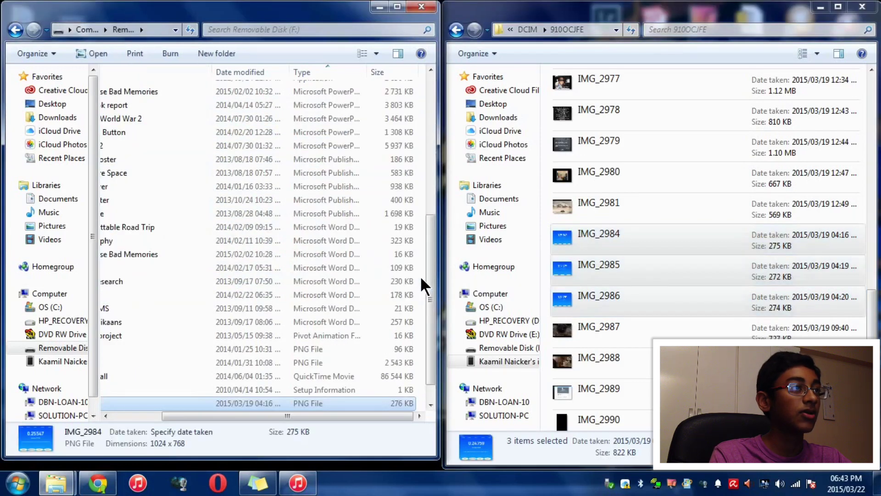
drag(312, 19, 407, 1)
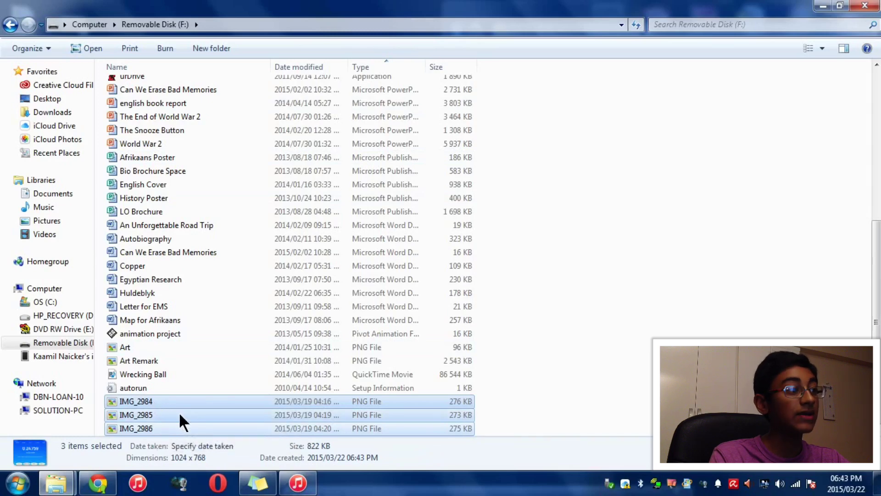
double_click(146, 402)
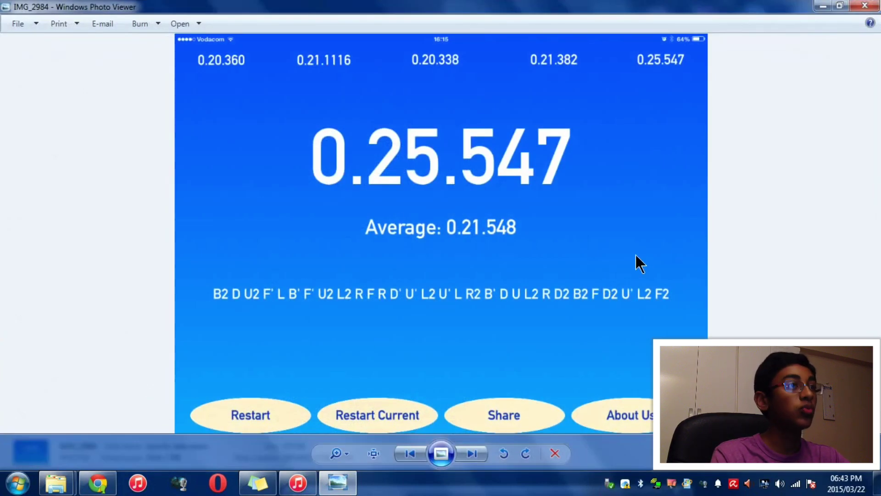
key(Right)
key(Right)
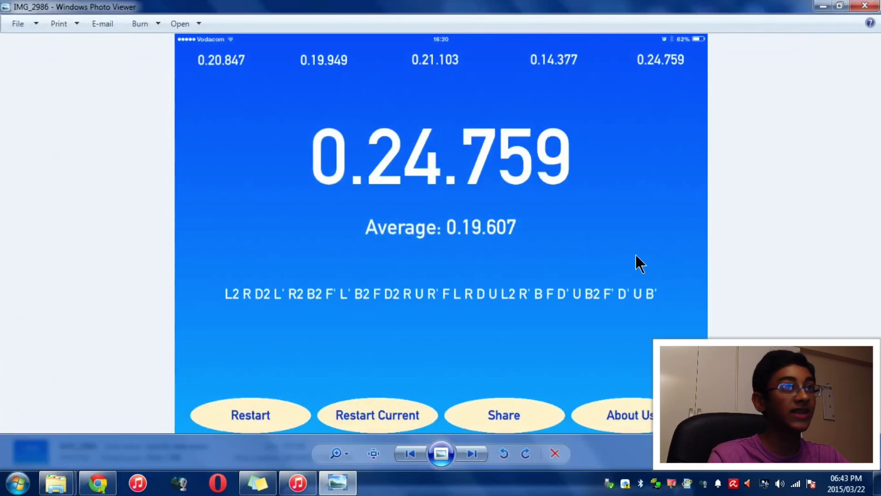
click(865, 5)
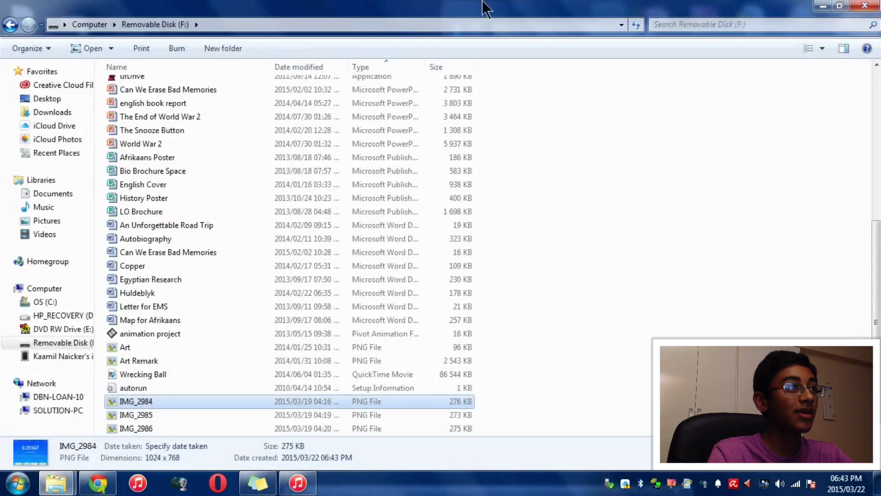
- Minimize the Removable Disk window, reselect IMG_2984–IMG_2986, and show Delete without deleting anything
drag(418, 4, 334, 59)
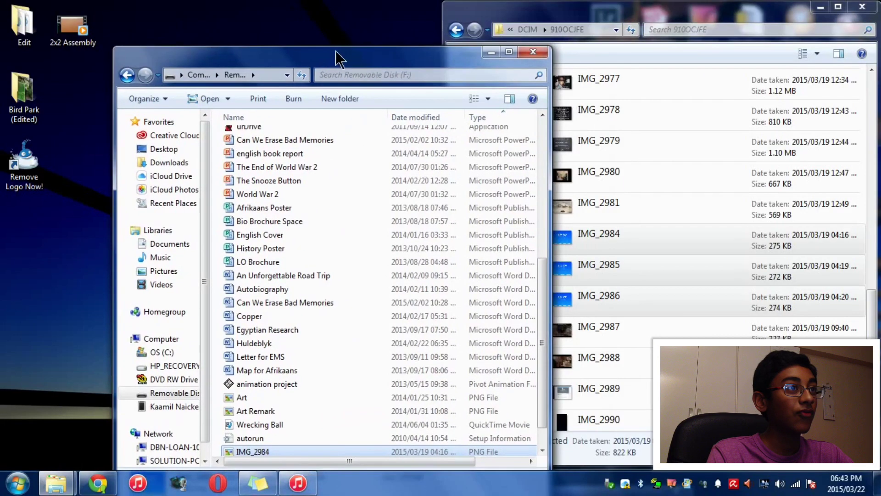
click(487, 52)
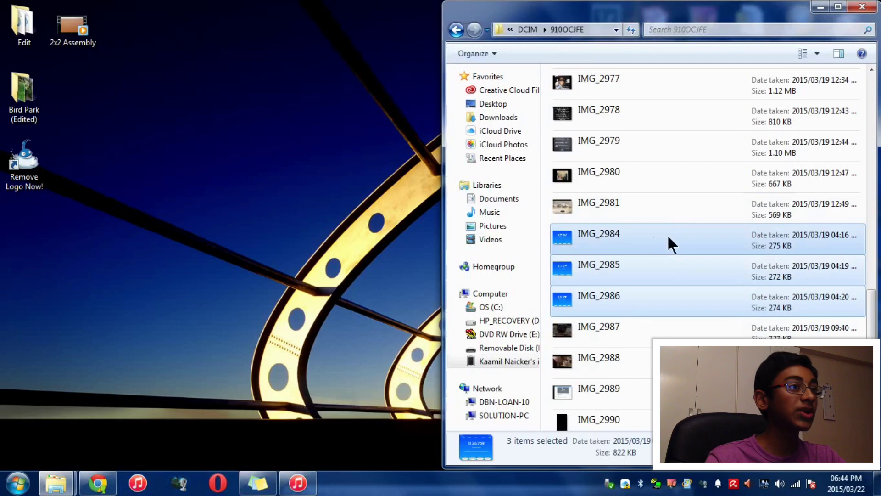
click(542, 243)
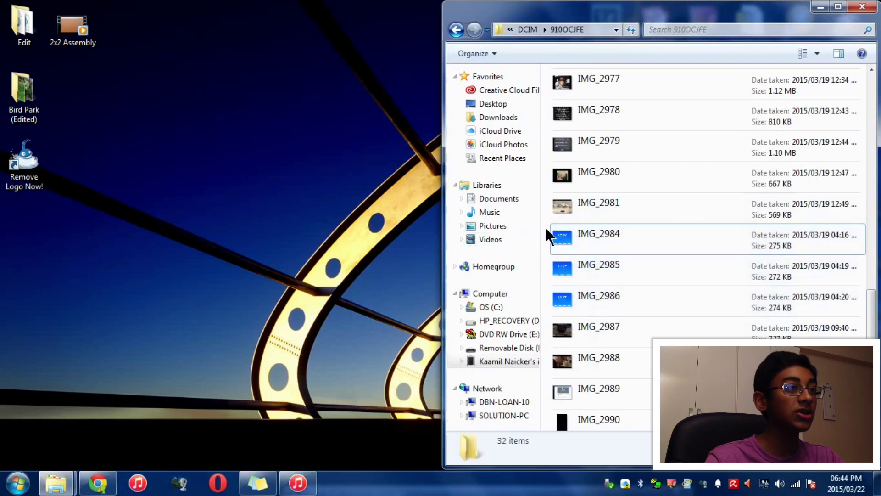
drag(551, 232, 647, 299)
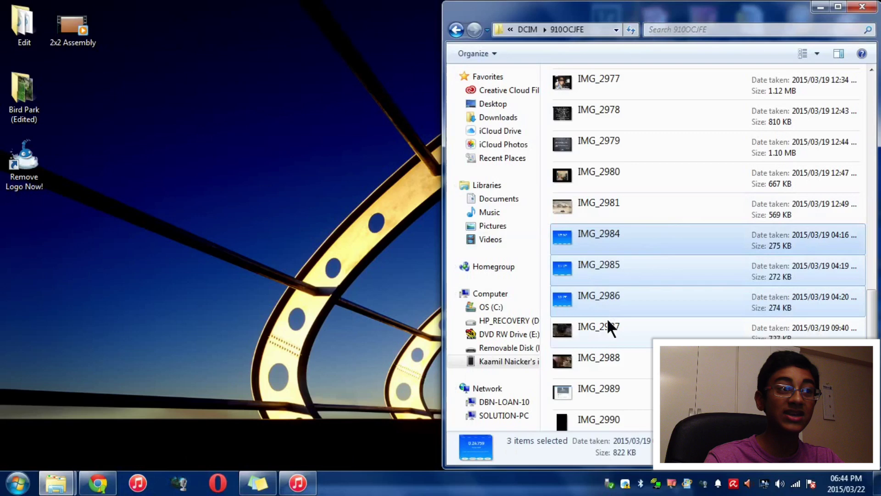
right_click(604, 263)
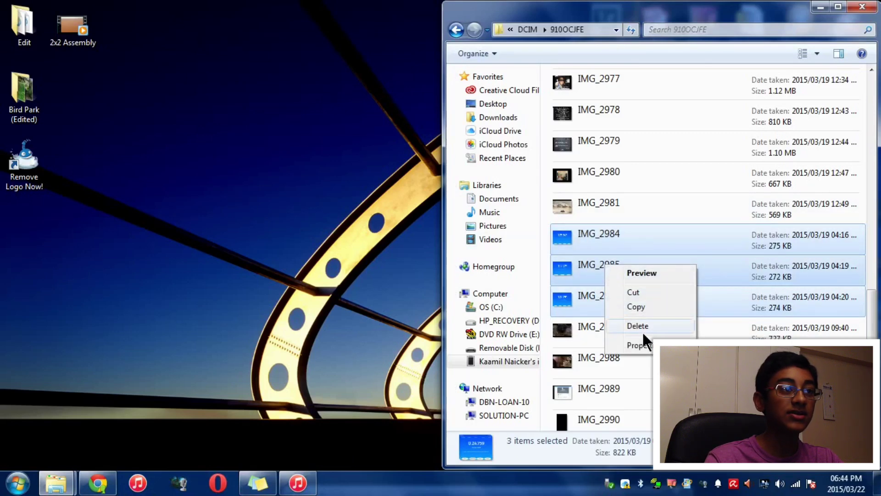
click(544, 290)
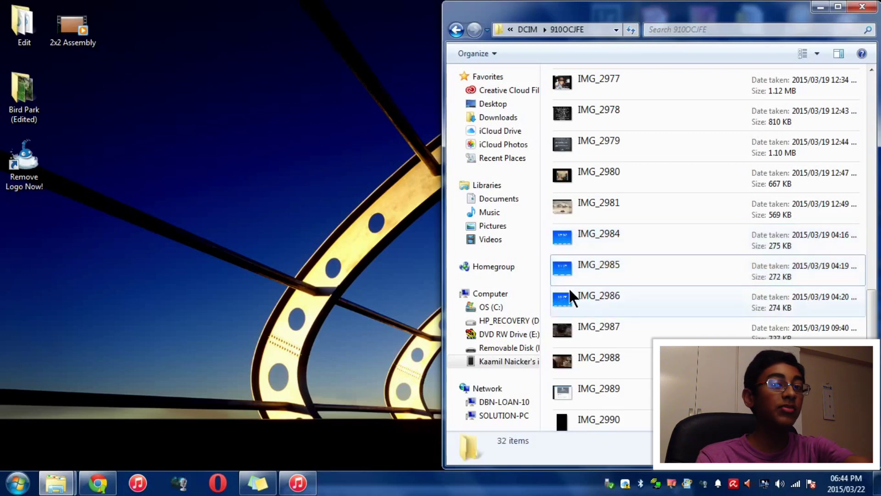